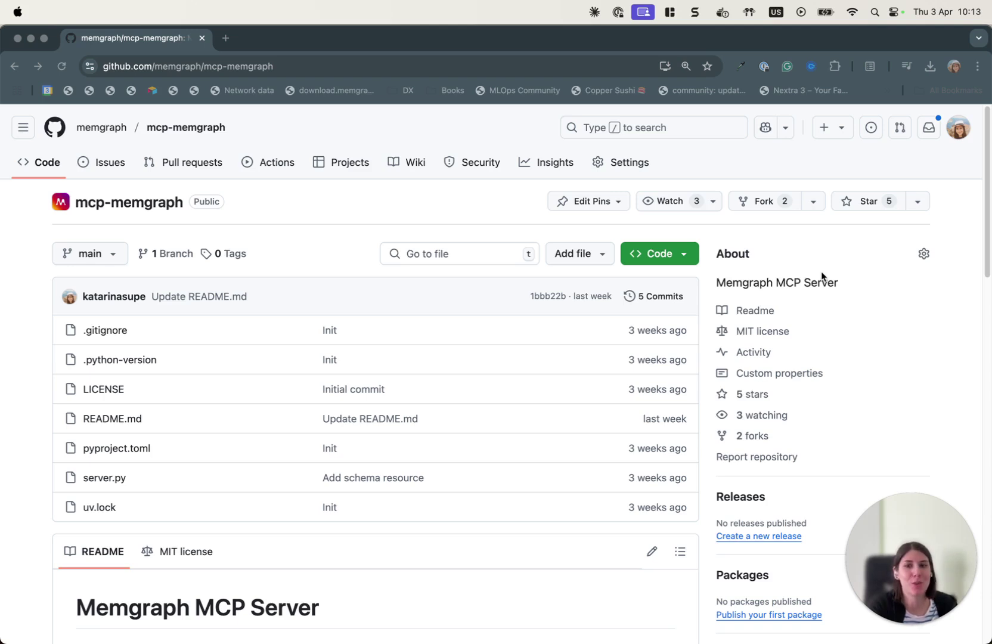
- Glance at the repository's clone options, then bring the mcp-memgraph VS Code window forward
click(688, 253)
click(528, 207)
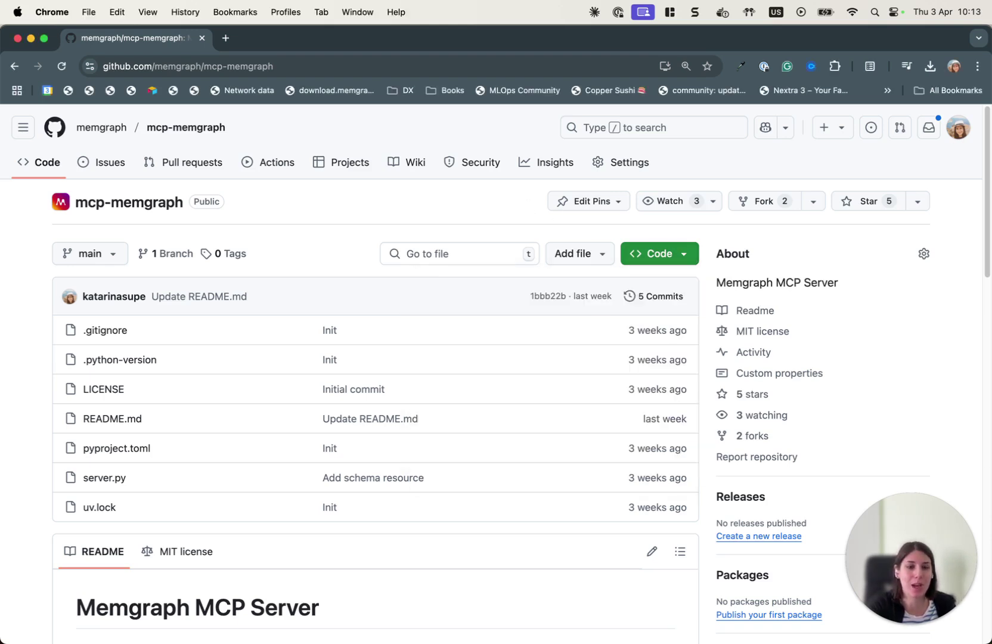
right_click(216, 616)
click(267, 447)
- Review server.py's query tool and get_schema resource, then list the open Terminal windows
scroll(415, 332, up, 8)
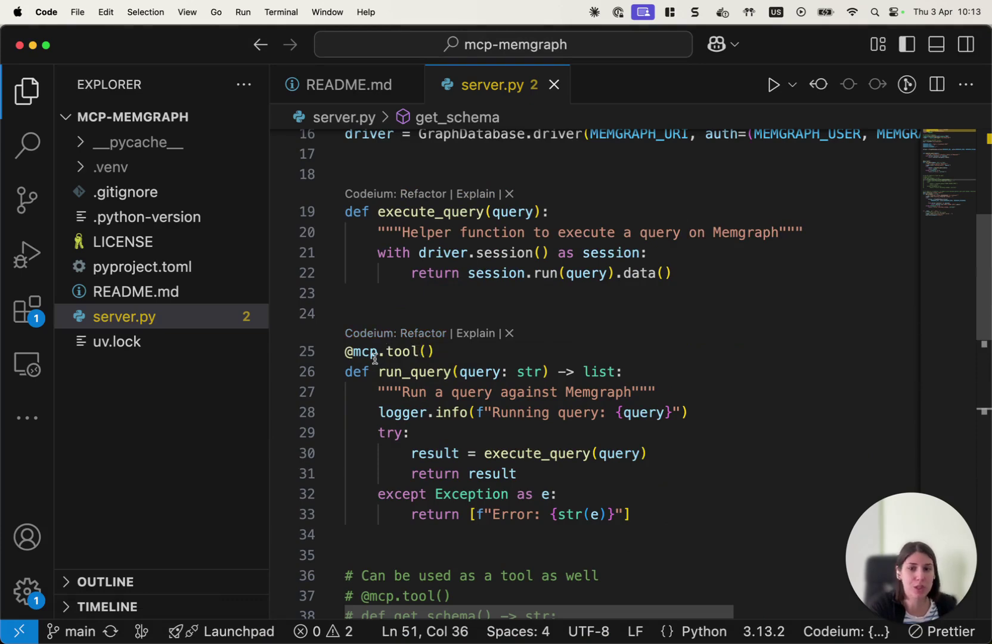
scroll(374, 358, down, 7)
scroll(374, 358, down, 1)
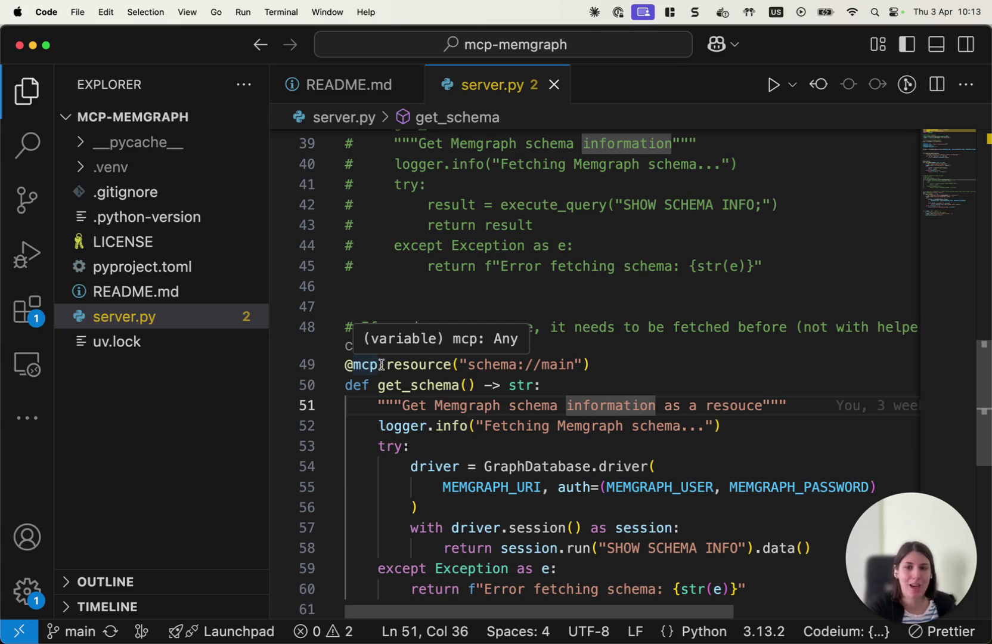
mouse_move(200, 637)
right_click(176, 615)
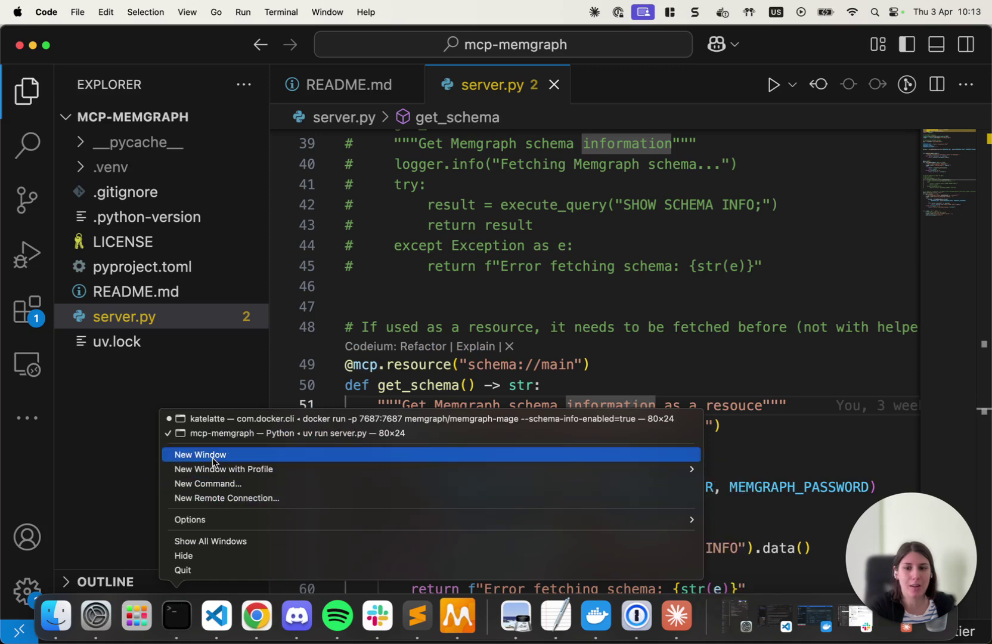
- Bring up the Memgraph Docker terminal and highlight the docker run command's --schema-info-enabled=true flag
click(219, 419)
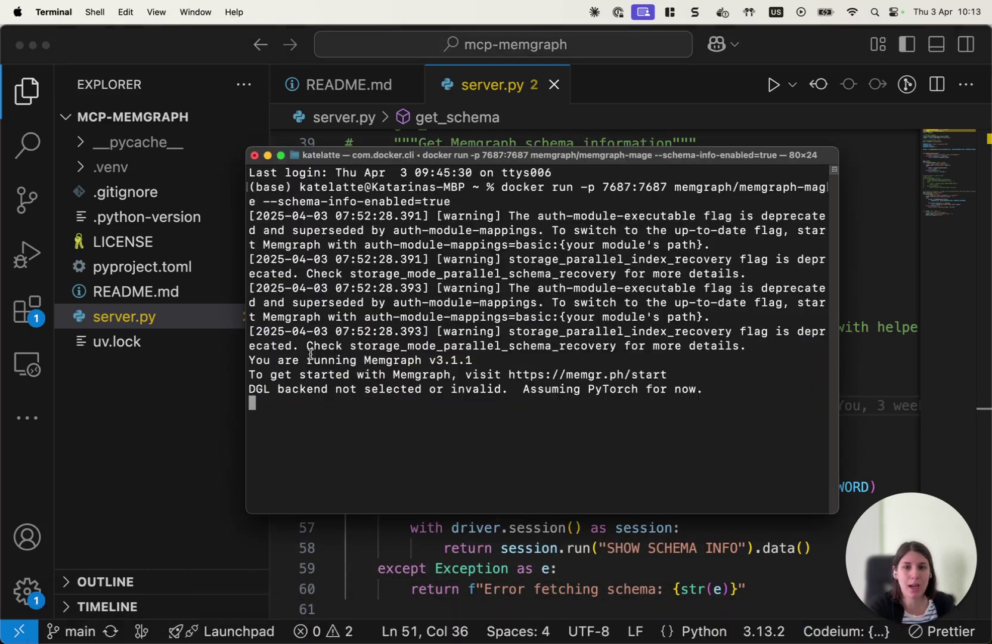
drag(500, 187, 515, 201)
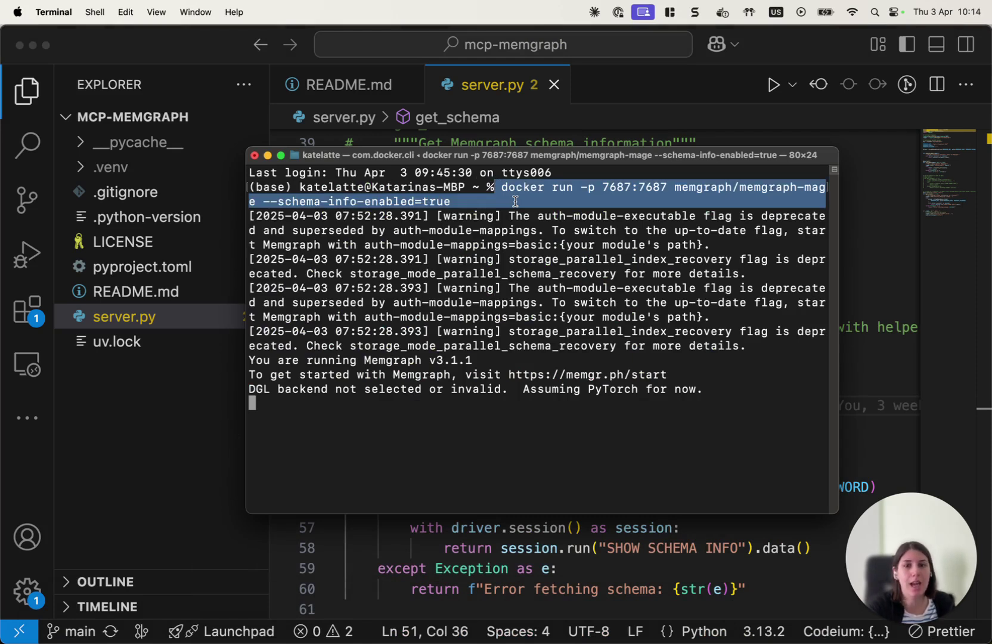
click(763, 190)
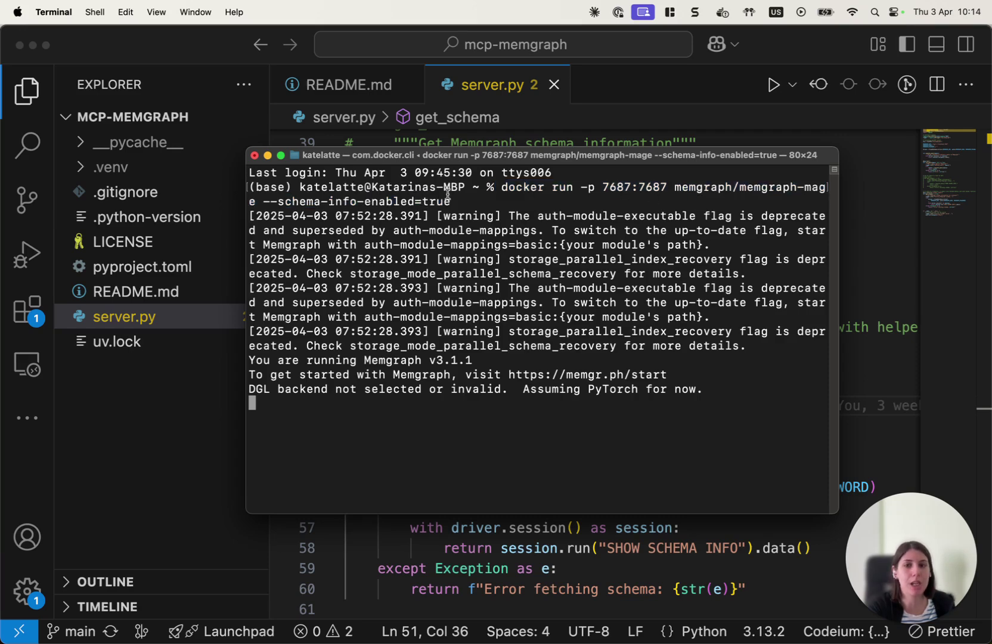
drag(263, 201, 462, 203)
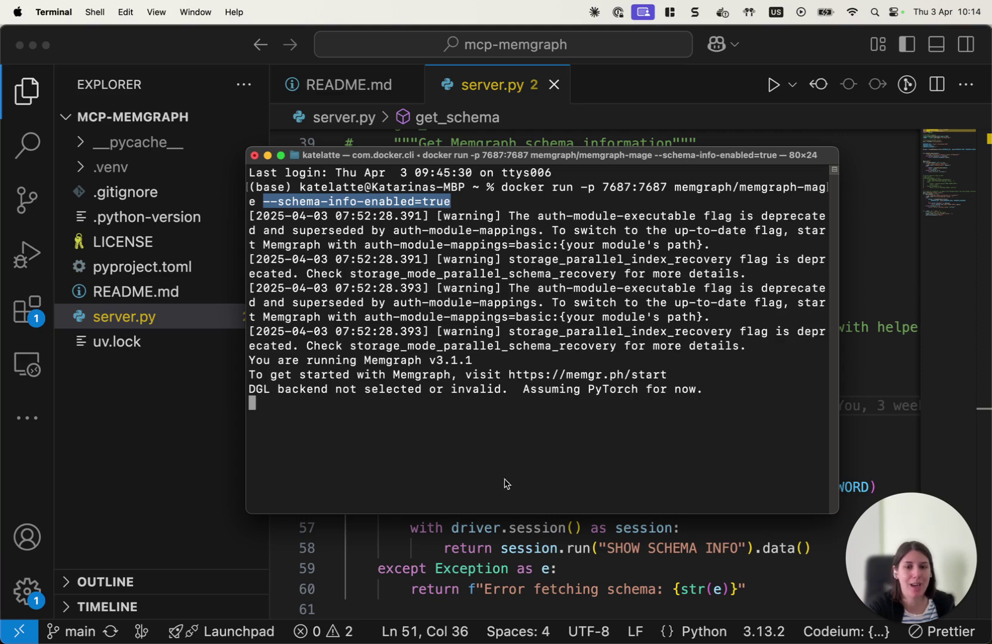
mouse_move(511, 641)
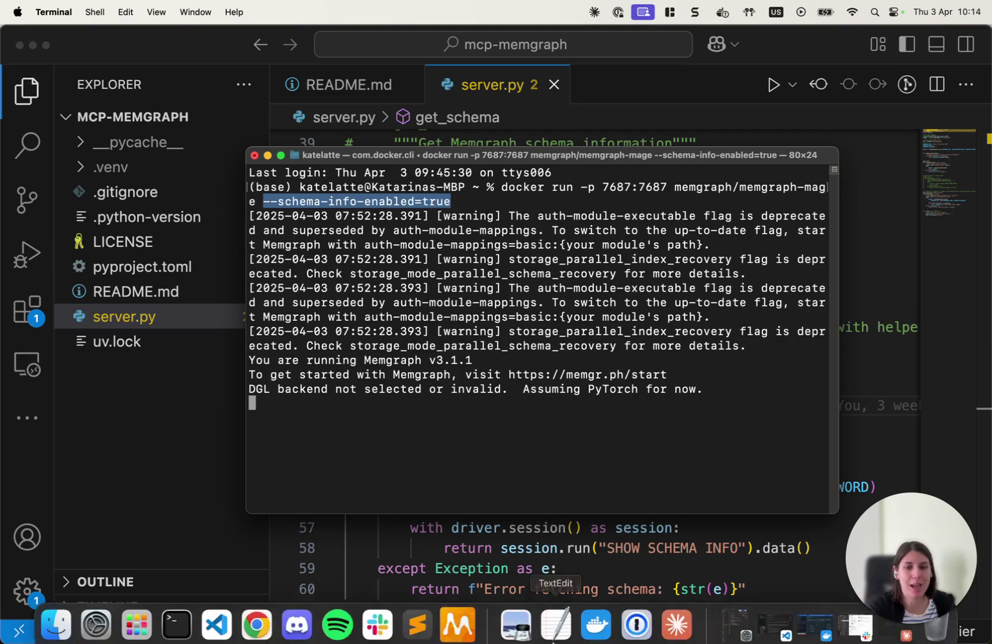
- Load the Game of Thrones deaths dataset in Memgraph Lab, giving 2,677 nodes and 11,967 edges
click(471, 639)
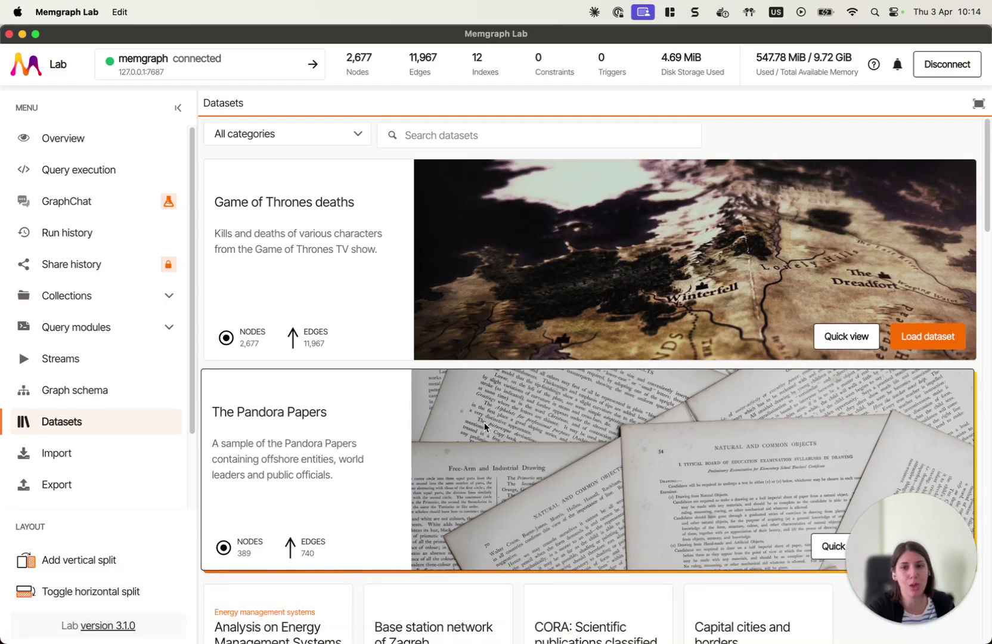
click(927, 336)
click(672, 224)
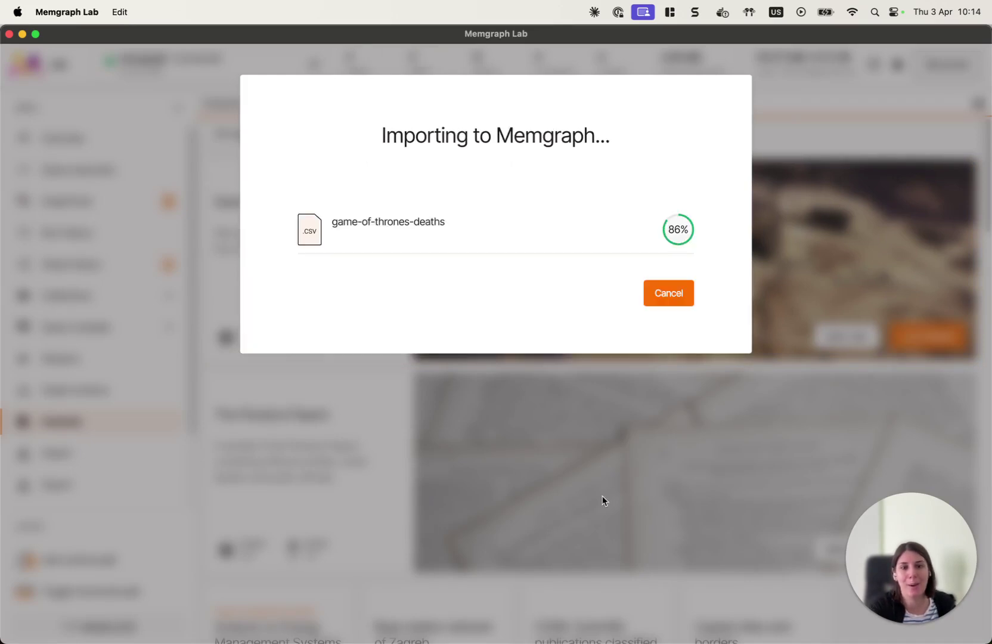
click(725, 105)
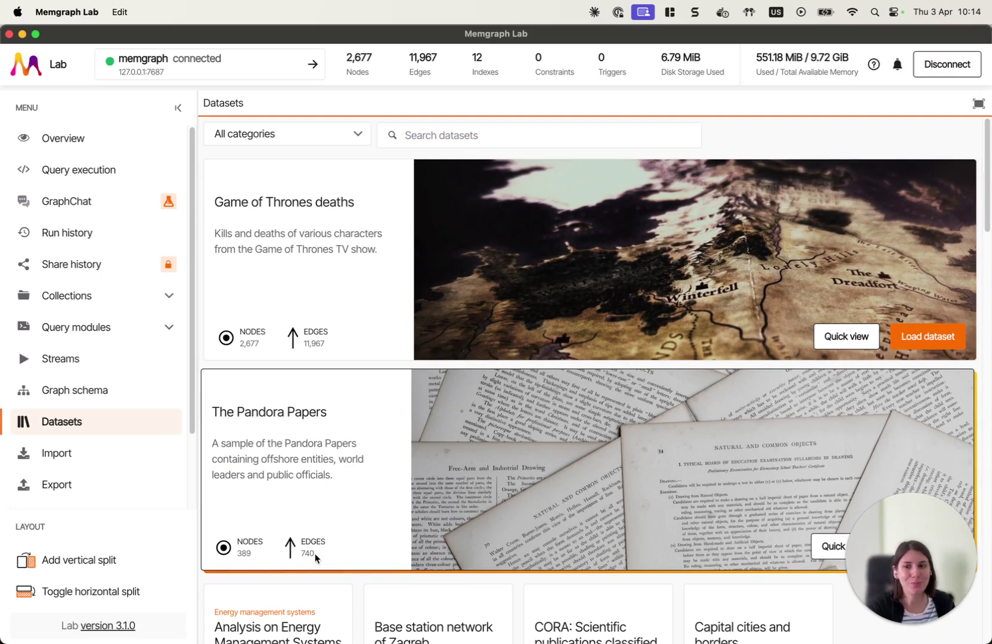
mouse_move(334, 617)
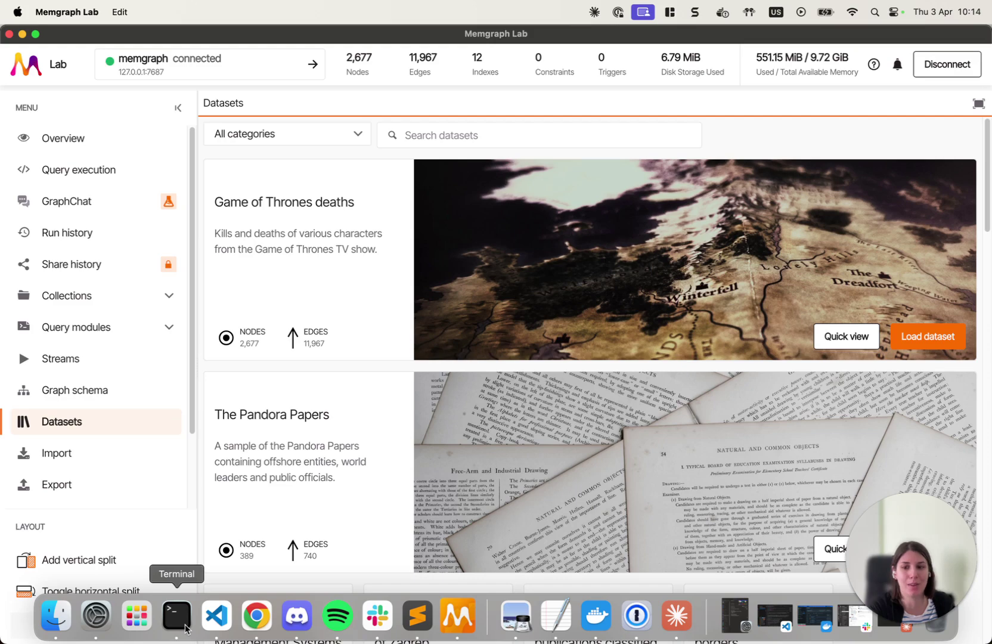
right_click(185, 629)
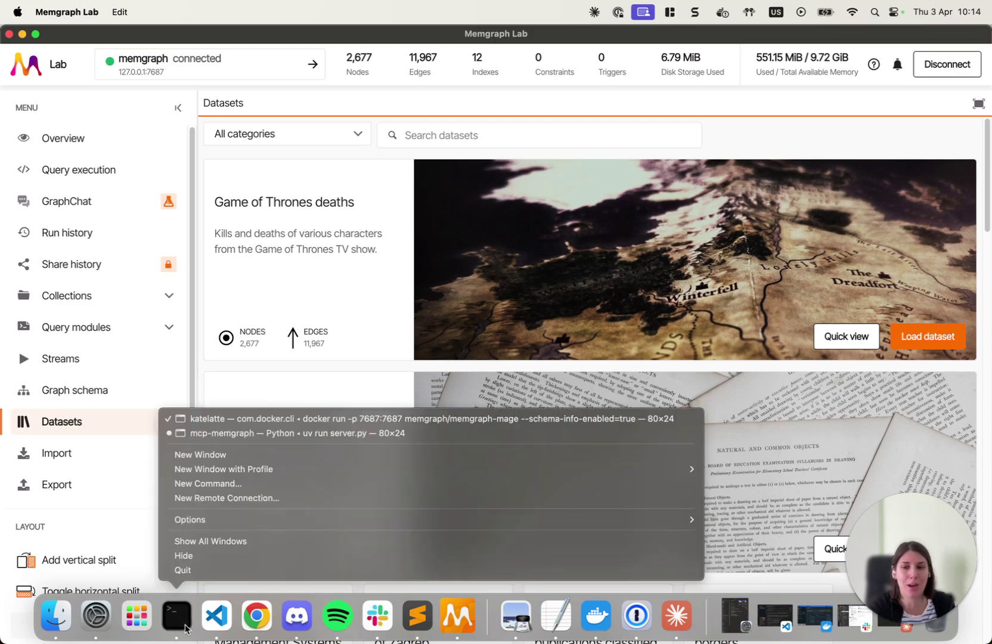
click(273, 434)
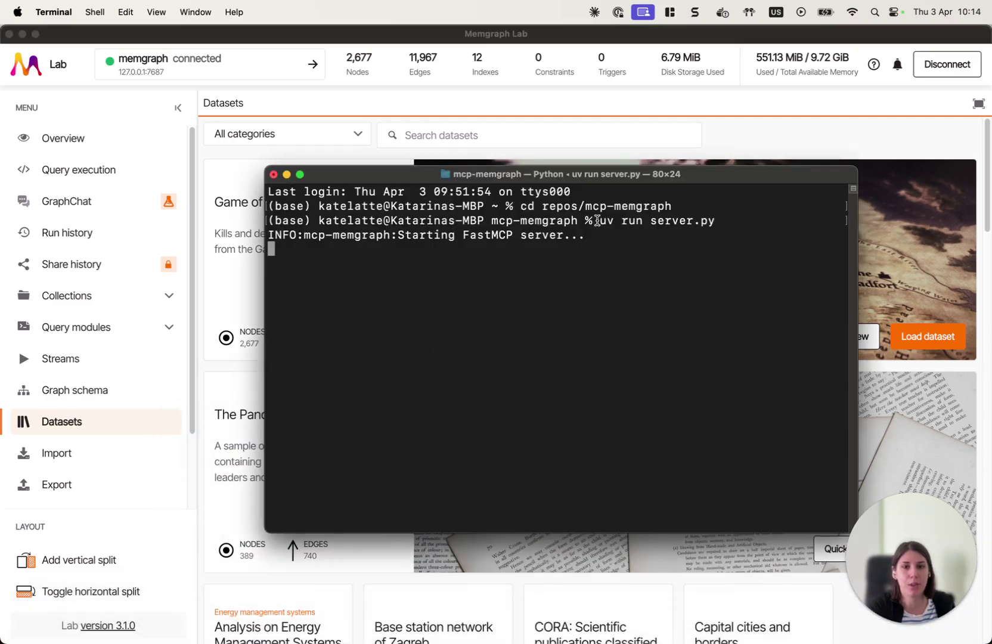
drag(599, 220, 740, 226)
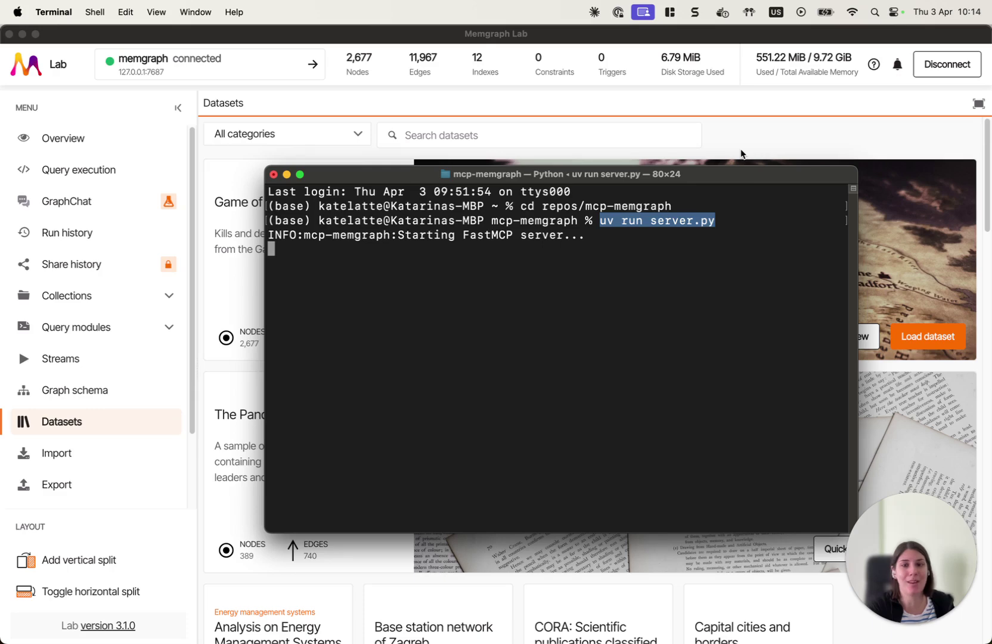
click(741, 154)
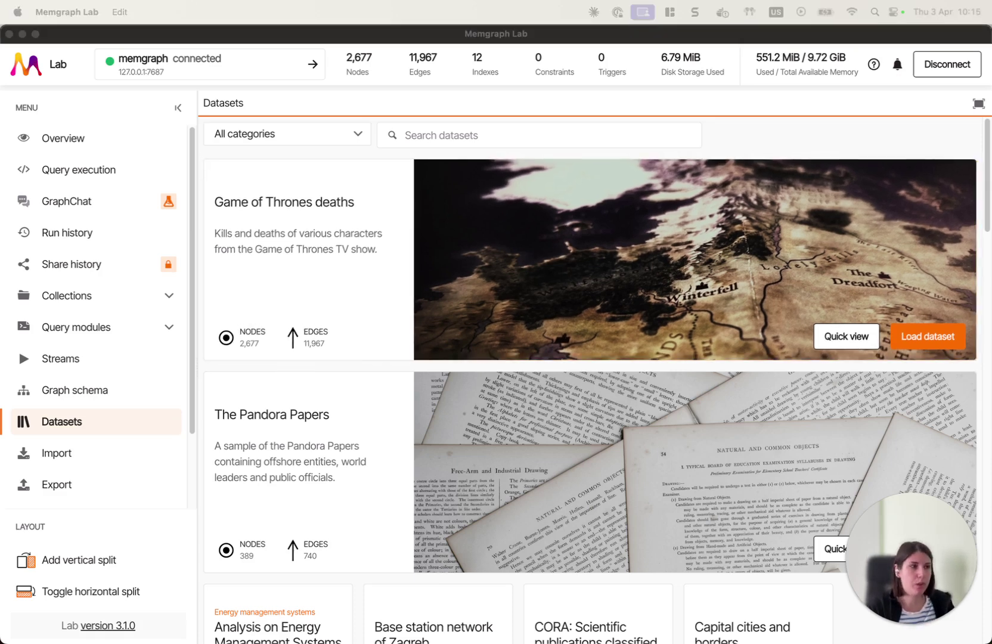
- Open a new terminal window and run the pasted command that opens claude_desktop_config.json
mouse_move(224, 636)
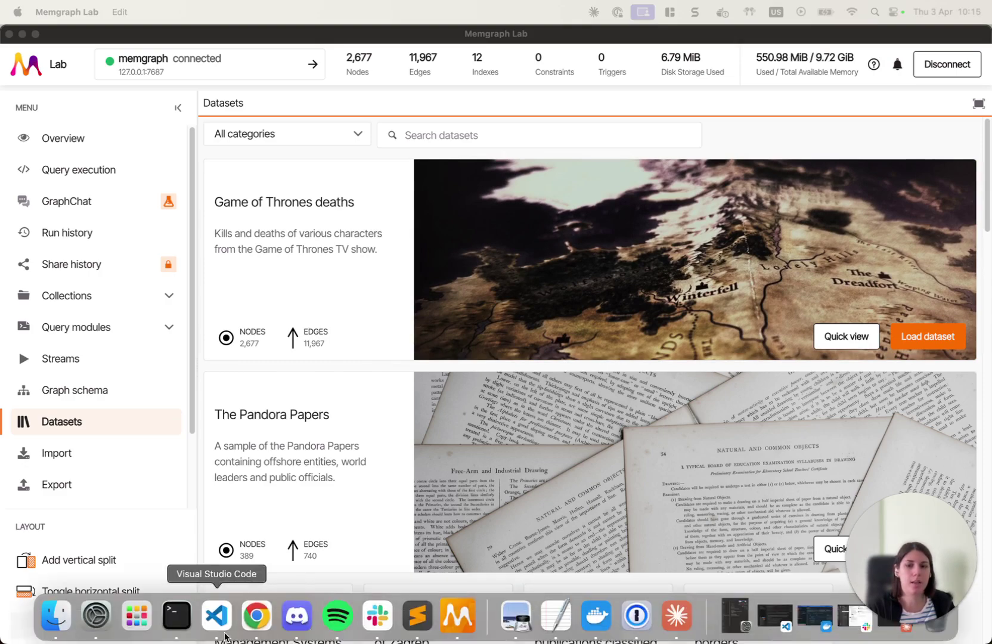
right_click(177, 617)
click(225, 456)
text(code ~/Library/Application\ Support/Claude/claude_desktop_config.json)
key(Return)
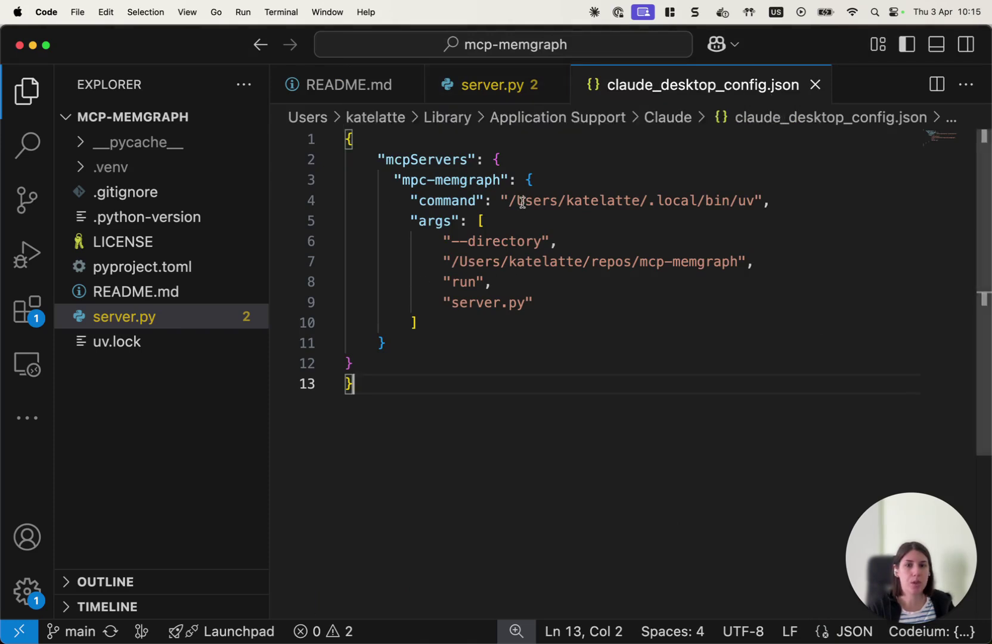
- Inspect the mpc-memgraph entry: the uv executable path and the mcp-memgraph server.py arguments
drag(410, 200, 500, 323)
click(540, 200)
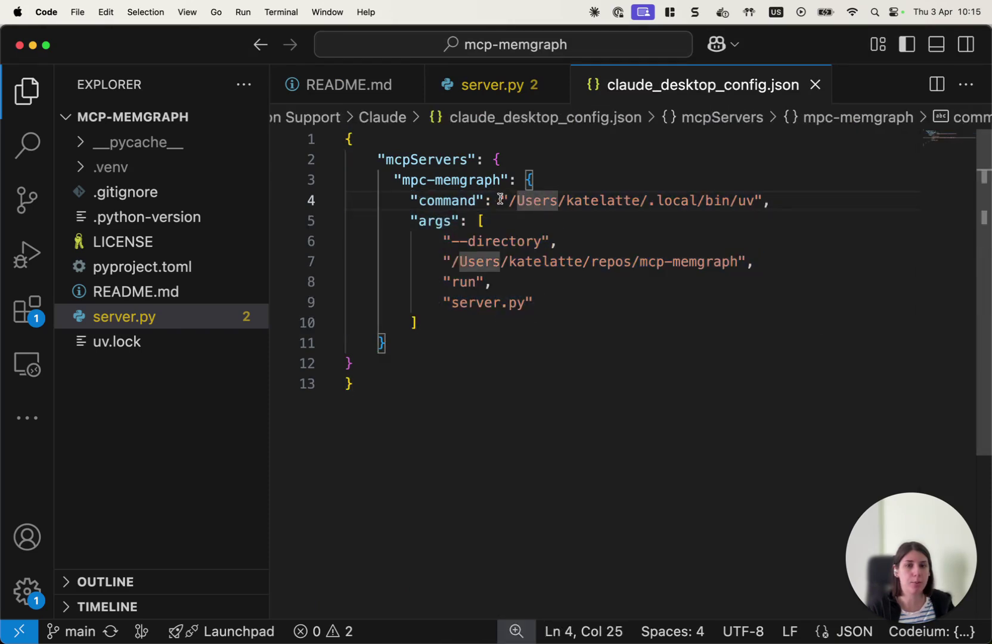
drag(502, 200, 755, 202)
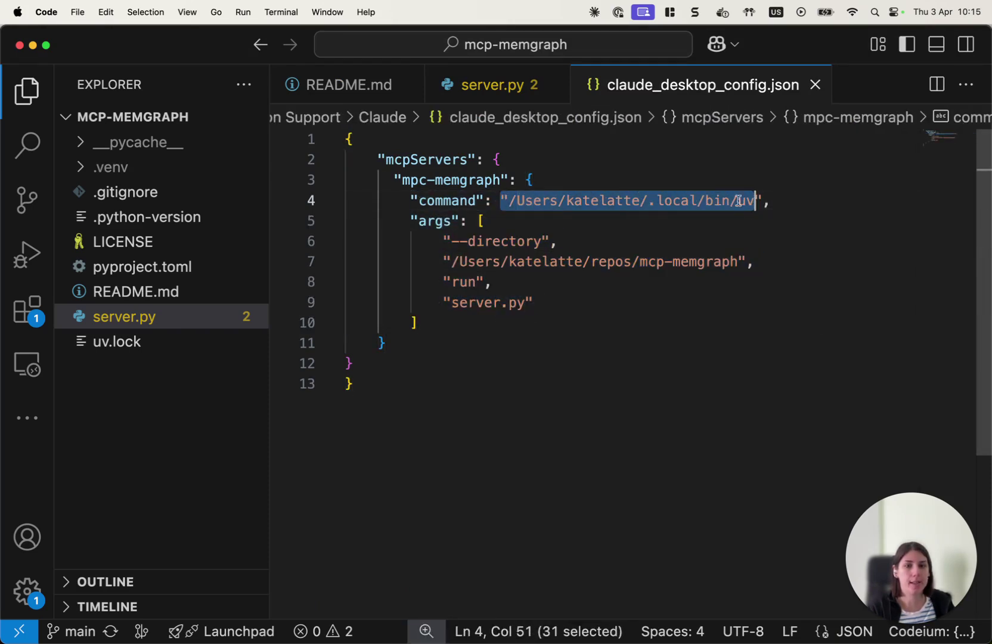
click(650, 280)
drag(640, 261, 737, 269)
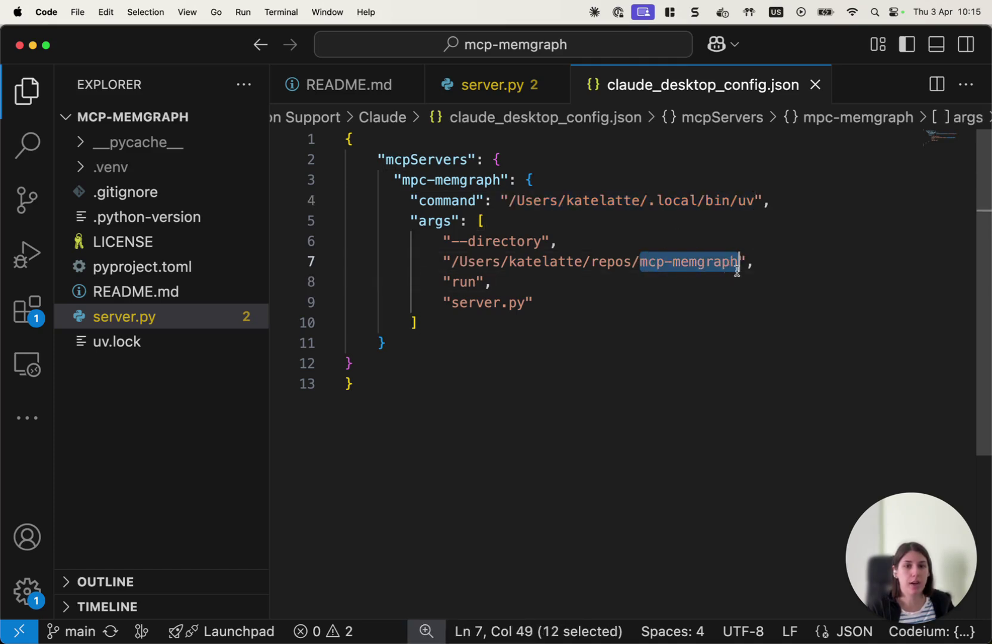
click(629, 309)
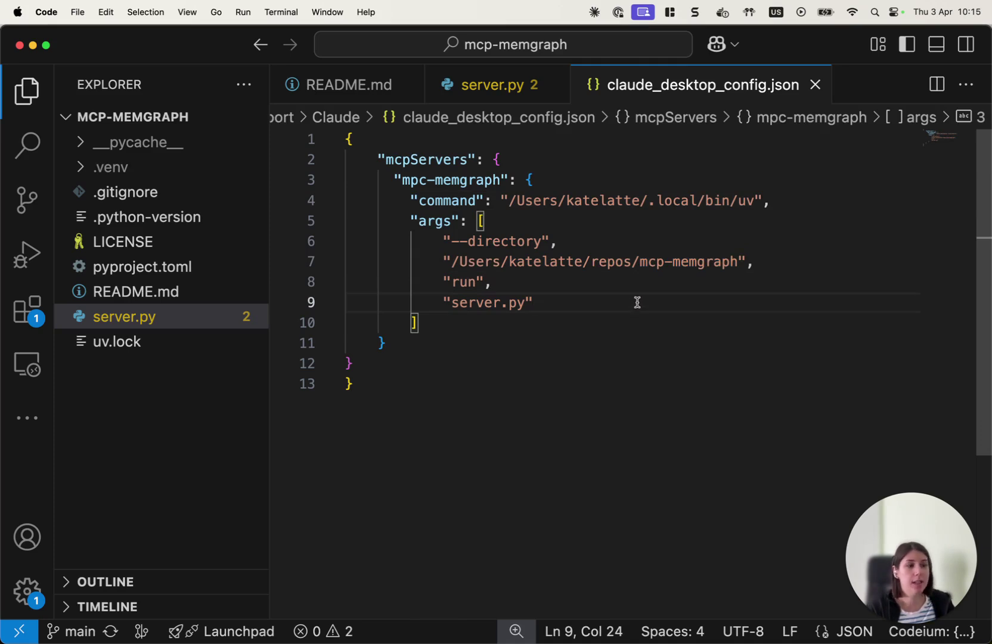
mouse_move(587, 638)
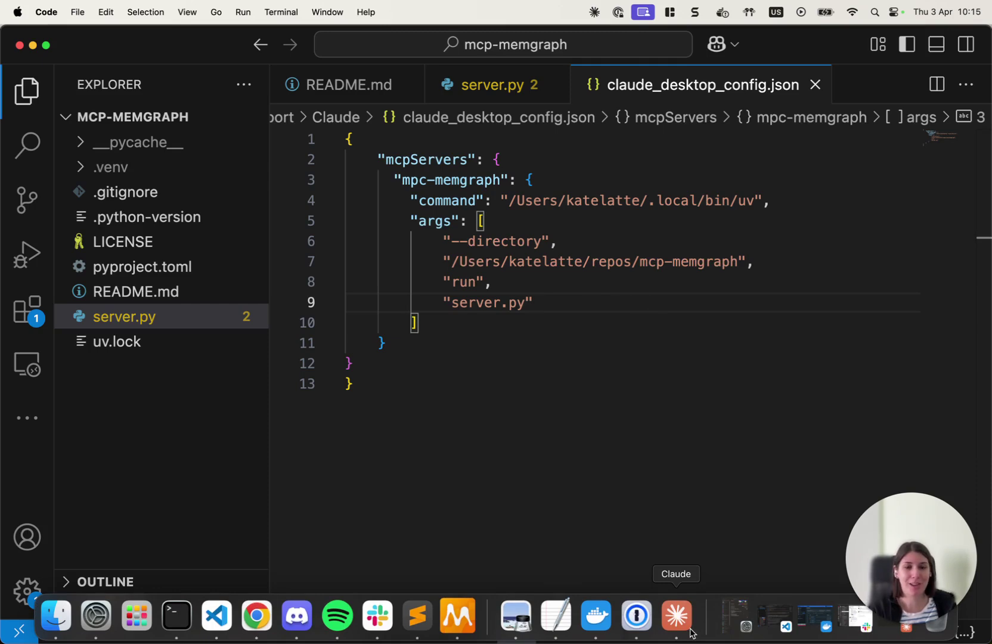
- In Claude Desktop, check the mpc-memgraph run_query tool and attach the schema://main resource
click(690, 633)
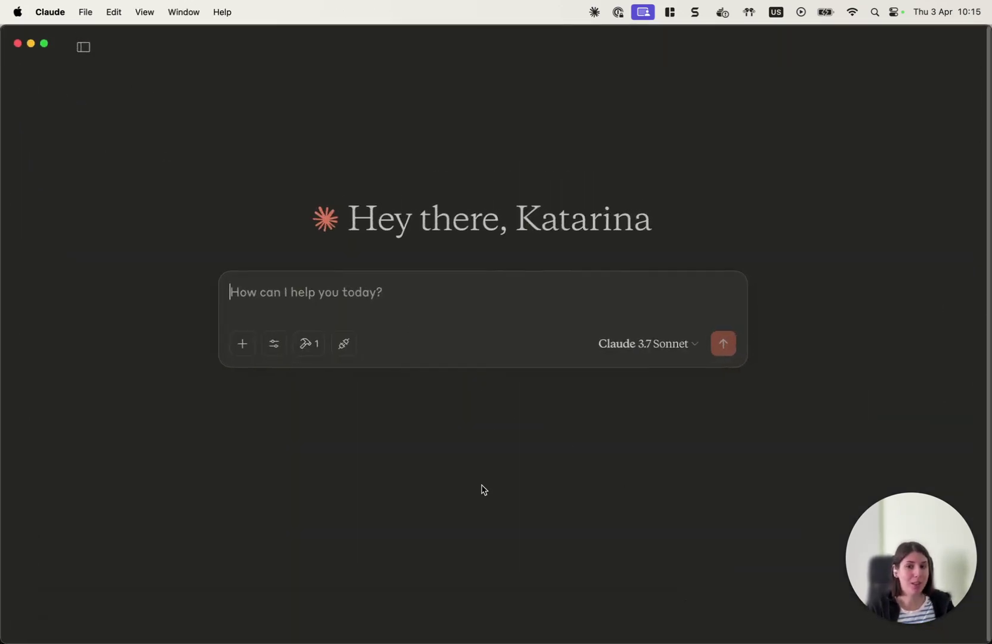
click(307, 343)
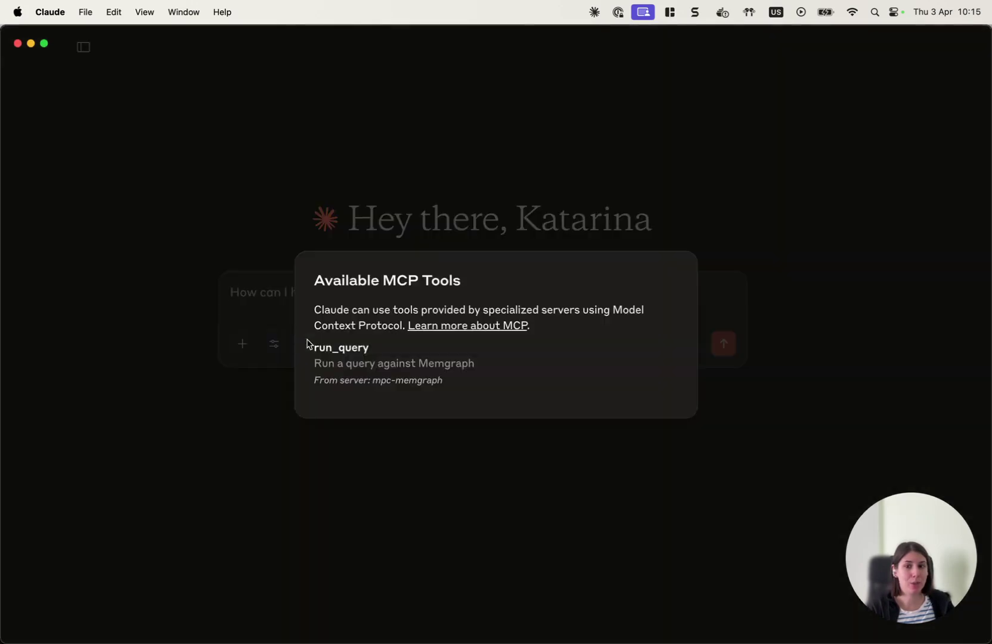
click(238, 426)
click(346, 352)
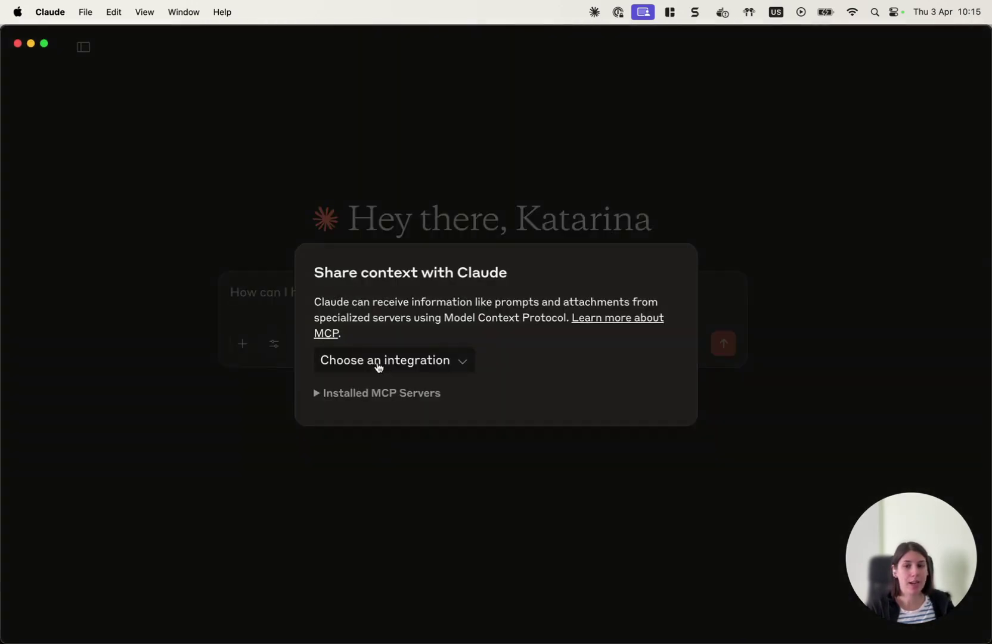
click(380, 362)
click(388, 419)
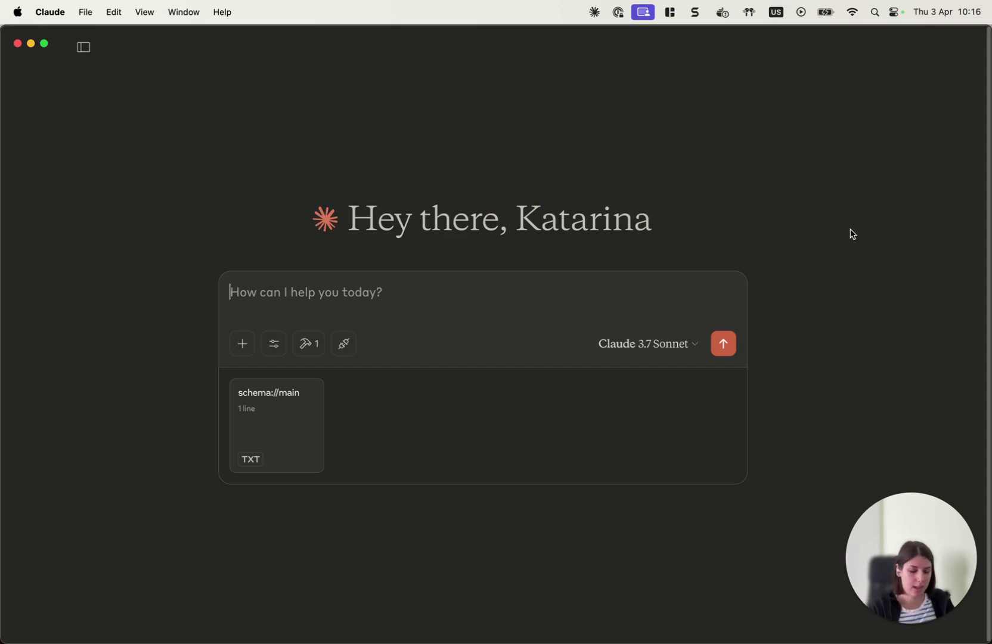
- Ask Claude 'What kind of nodes and edges I have in the database?'
text(H)
key(BackSpace)
text(What kind of)
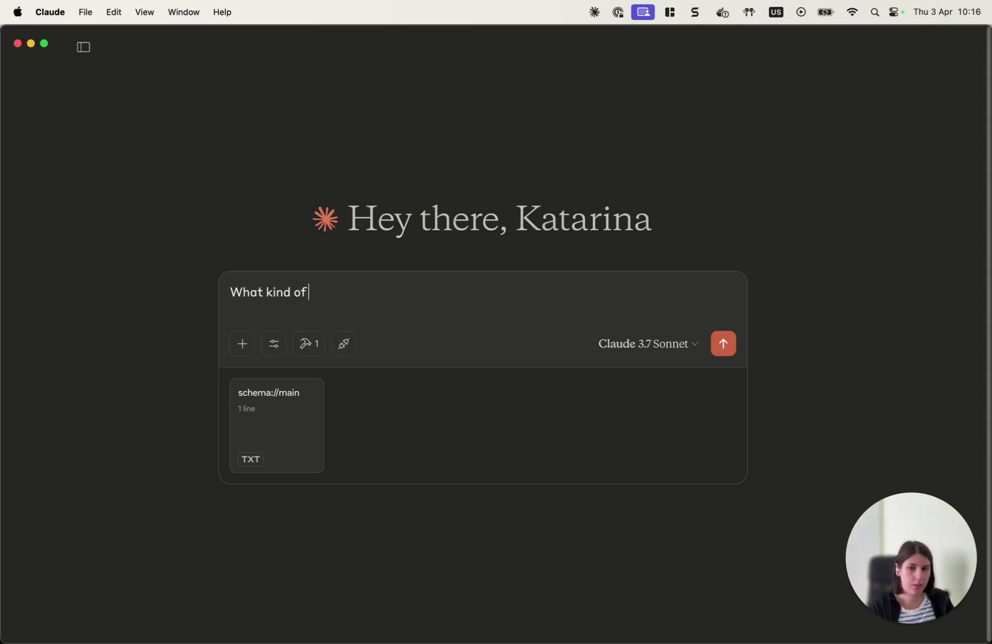
text( nodes and edges I)
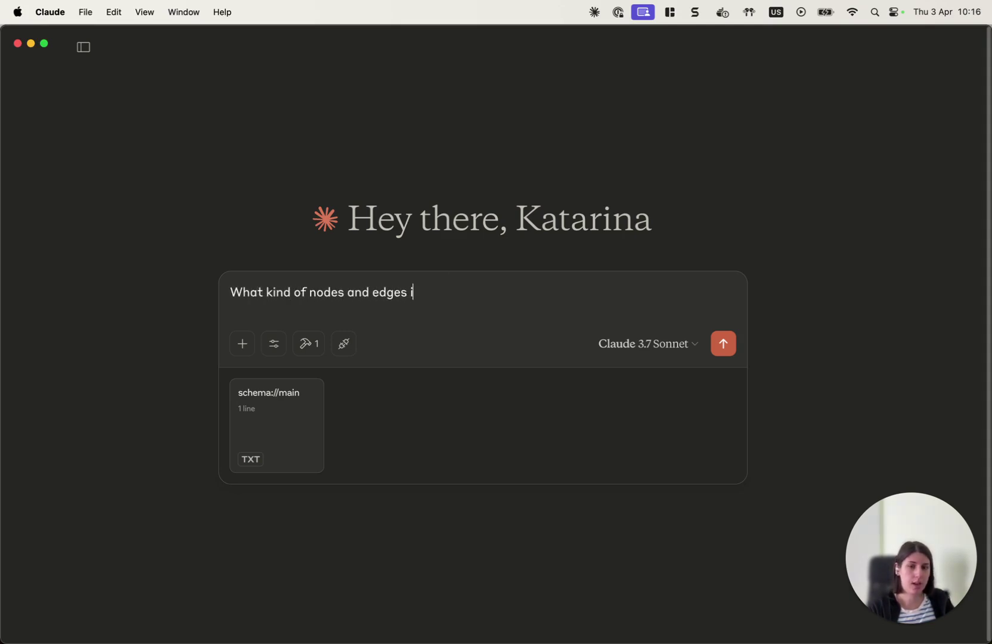
text( have in the database?)
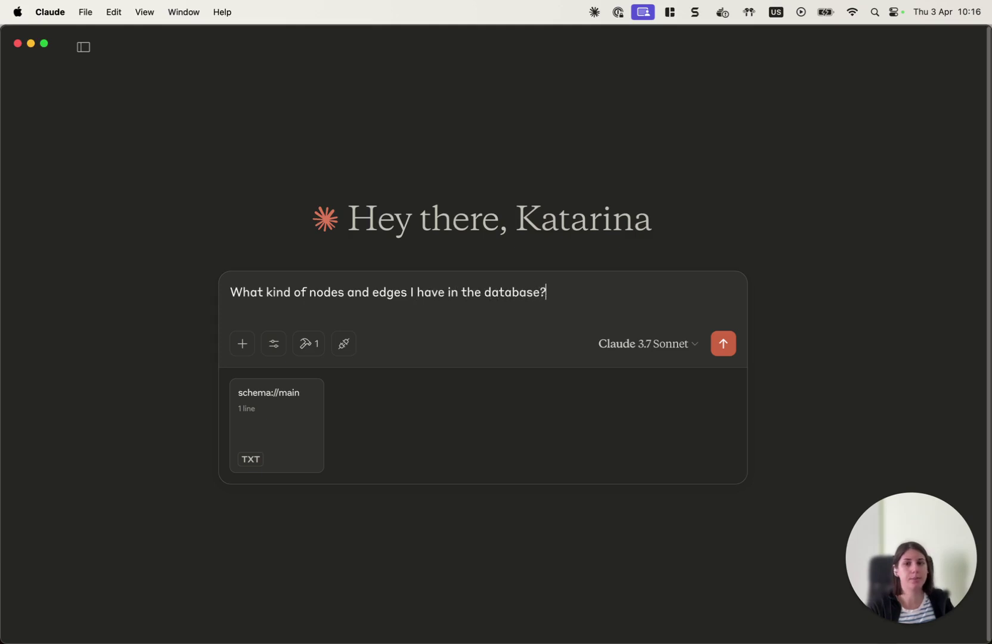
key(Return)
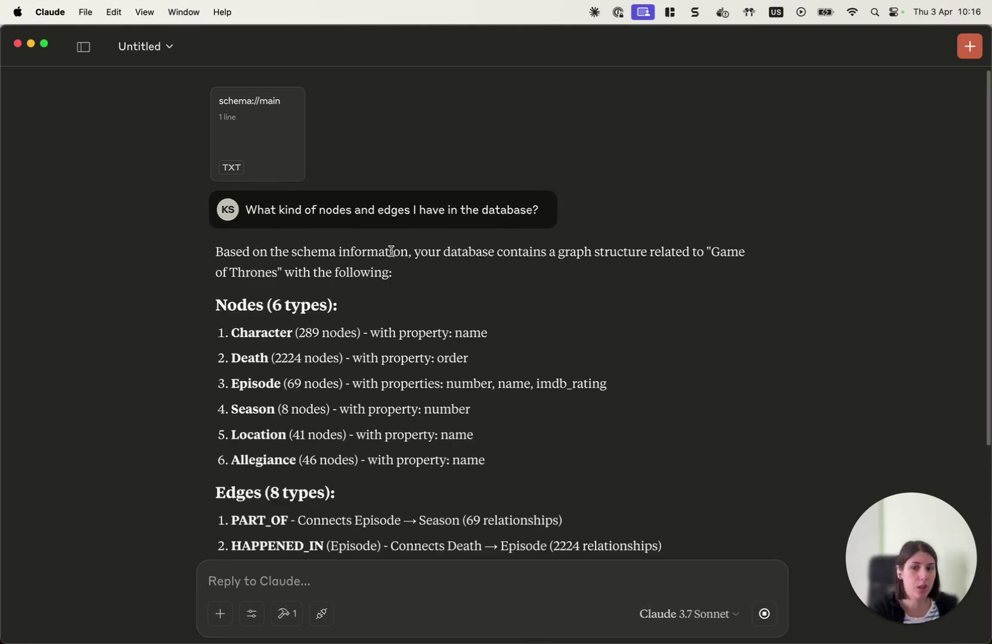
- Preview the schema://main attachment and read the answer listing 6 node and 8 edge types
click(284, 144)
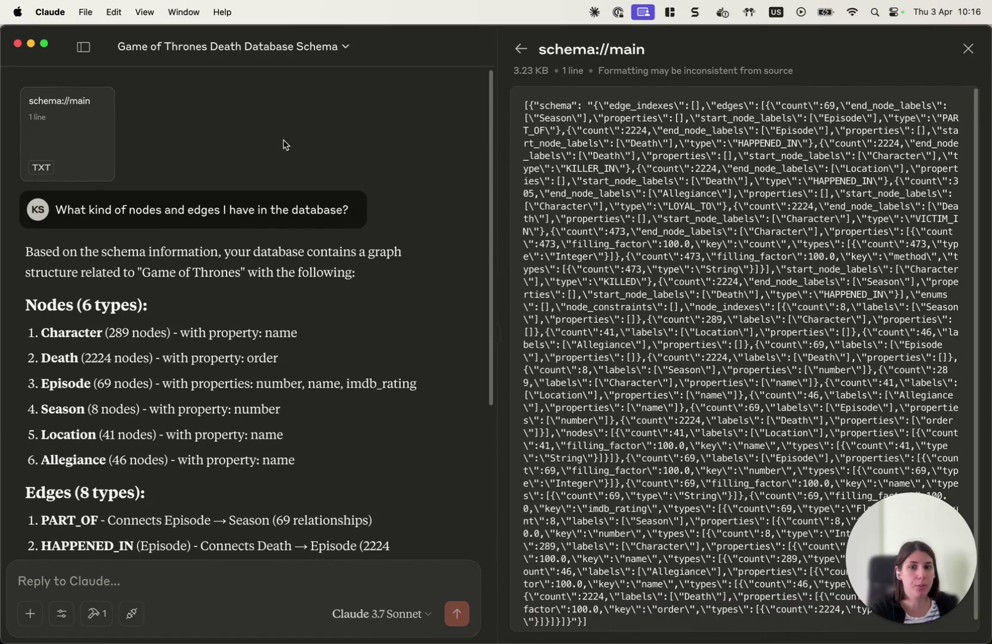
click(968, 48)
scroll(560, 220, down, 5)
scroll(559, 212, down, 1)
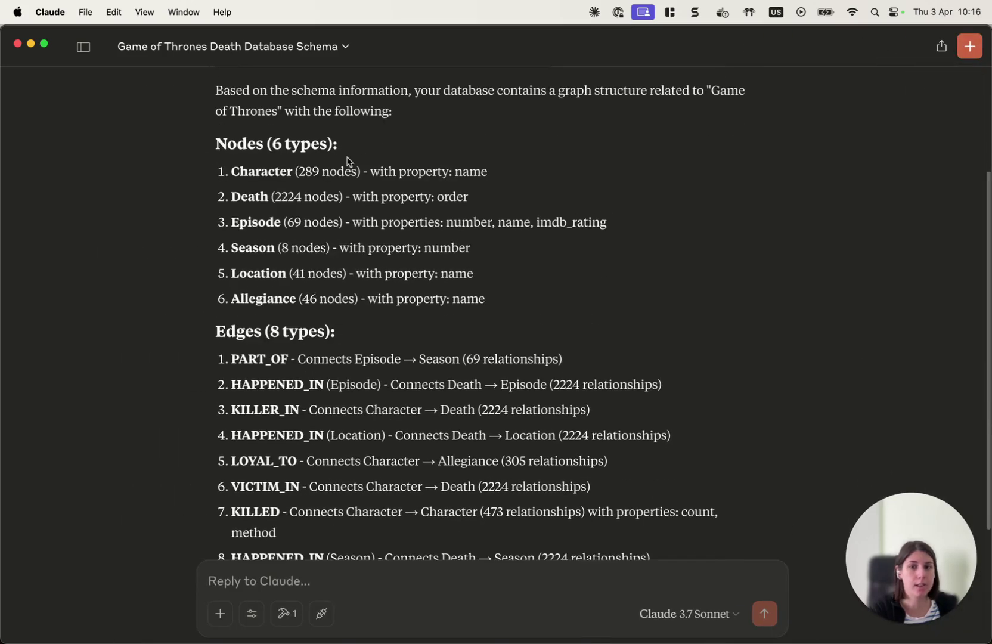
scroll(347, 161, down, 4)
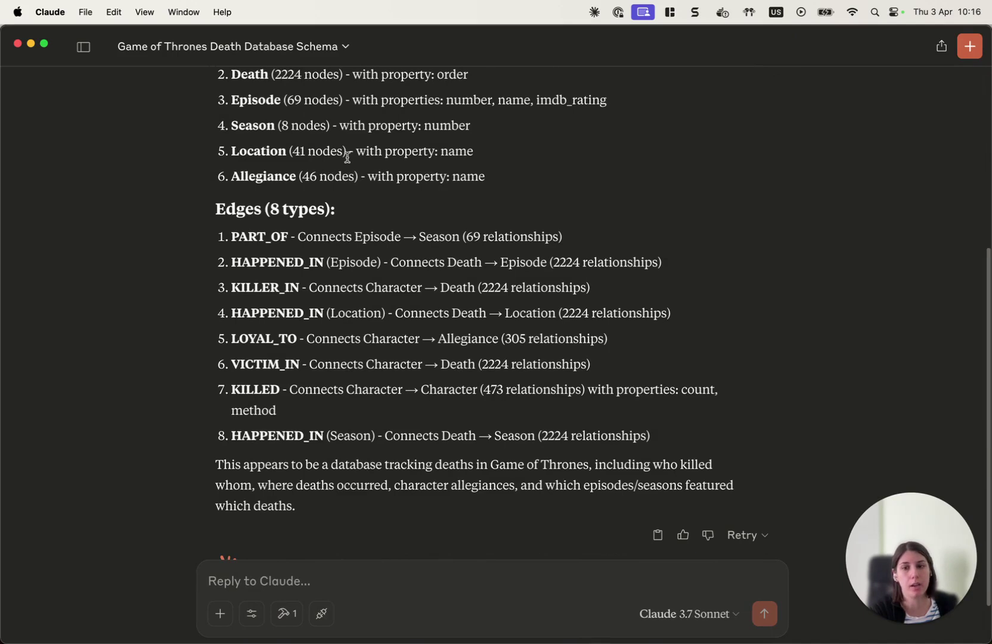
scroll(293, 190, down, 2)
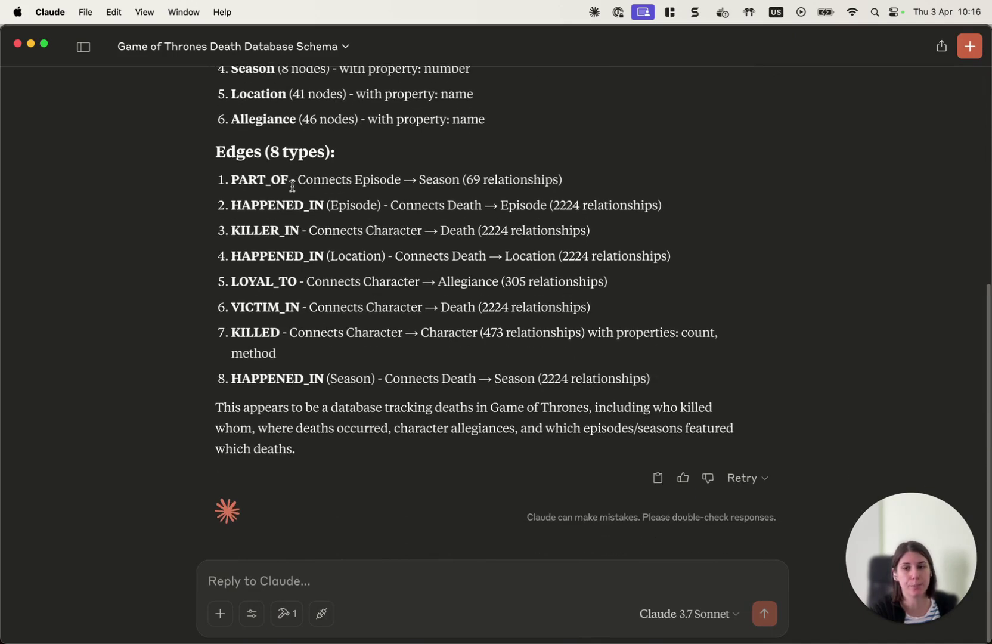
click(341, 580)
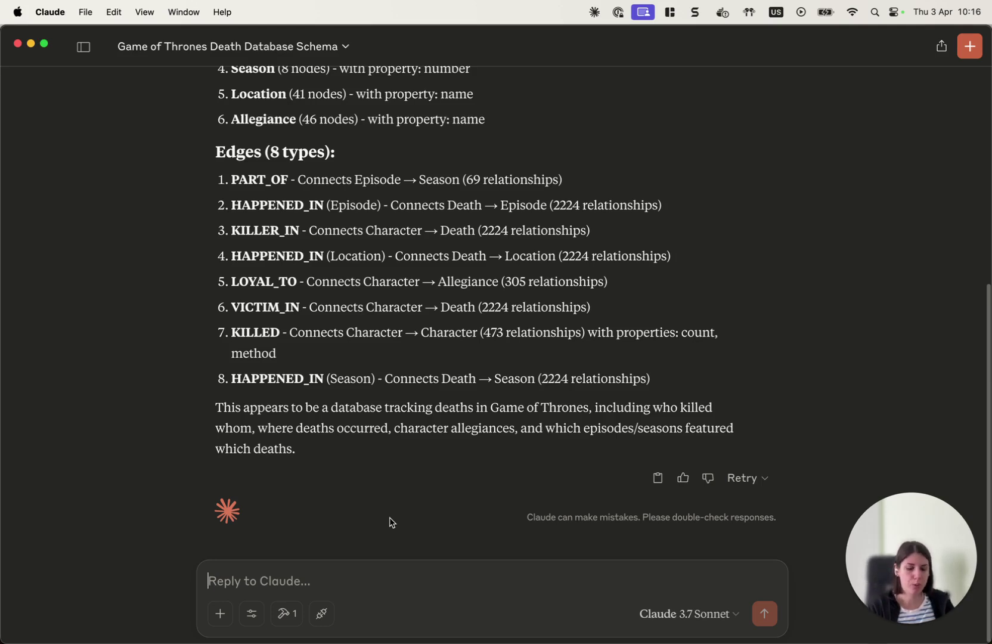
- Ask 'Who did Daenerys Targaryen kill?' and allow the mpc-memgraph run_query tool to run
text(Who did )
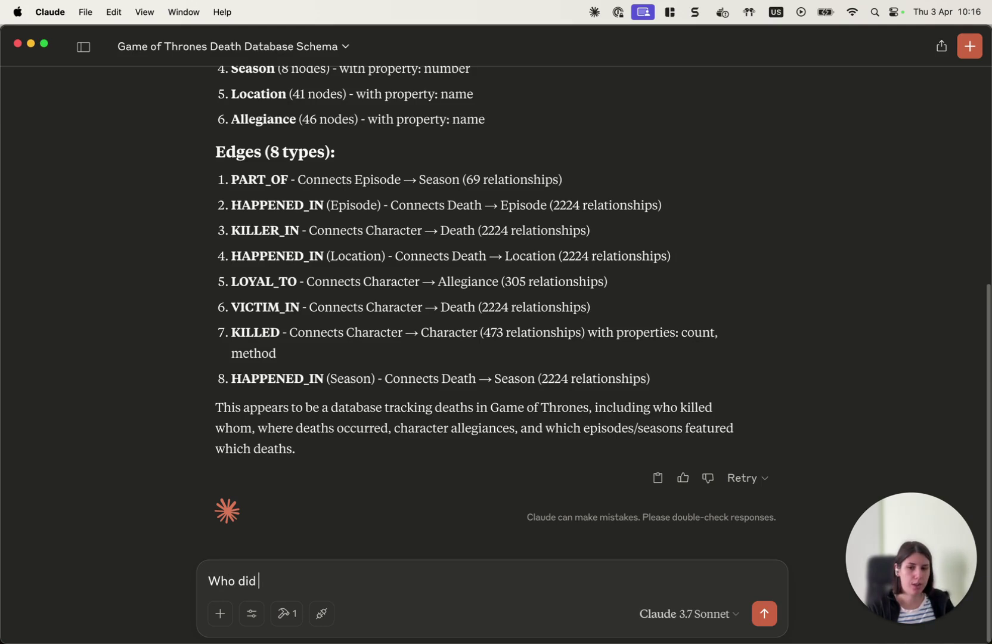
text(Danerys)
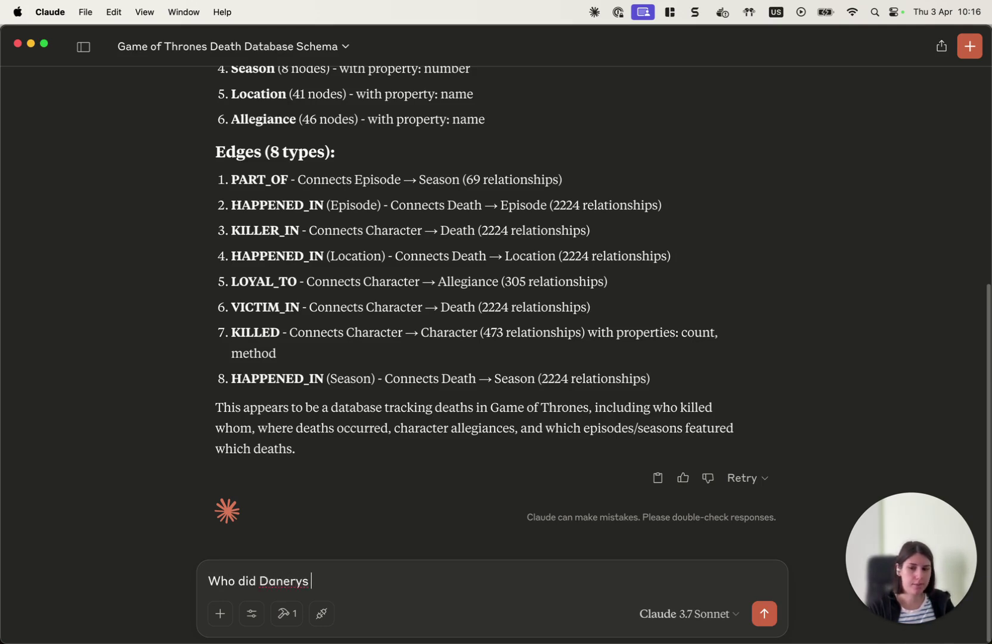
key(BackSpace)
key(BackSpace)
key(BackSpace)
key(BackSpace)
text(enerys Targaryen kill?)
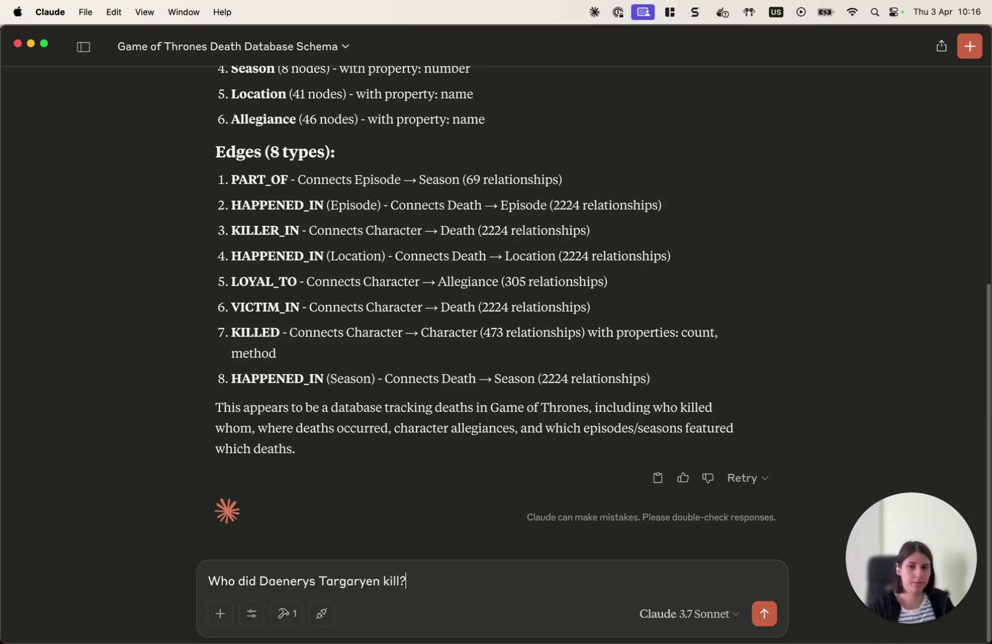
key(Return)
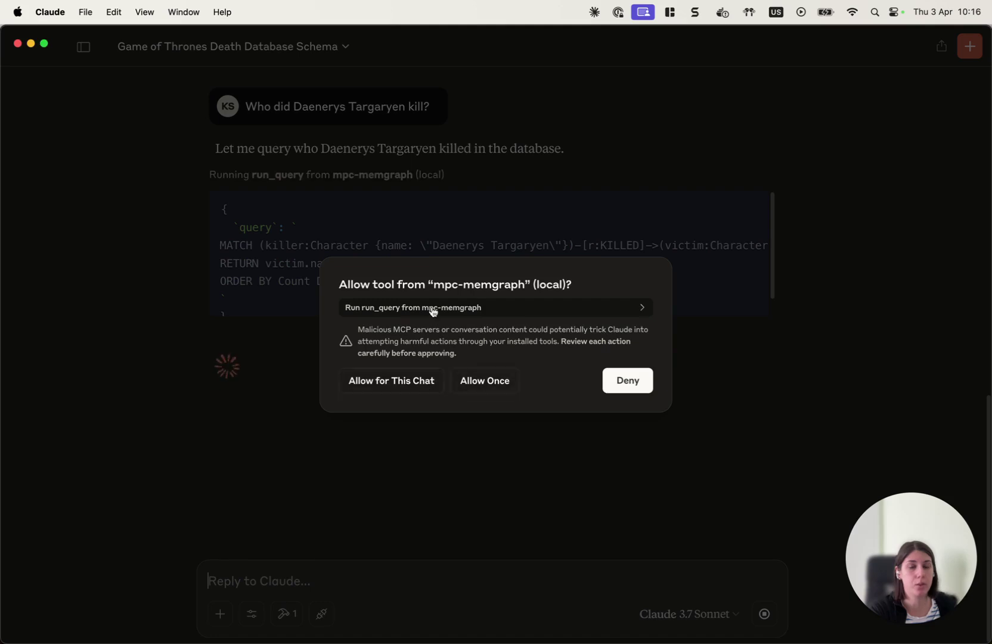
click(428, 381)
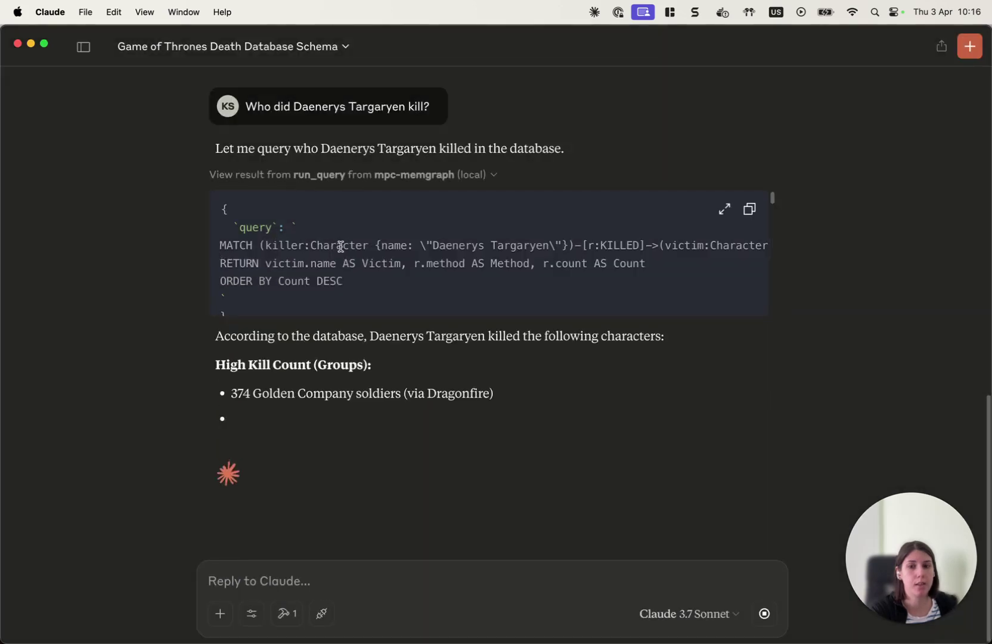
click(484, 309)
- Read through the run_query JSON results and full answer, highlighting the 374 Golden Company soldiers line
scroll(408, 385, down, 5)
scroll(408, 384, up, 5)
scroll(408, 386, down, 10)
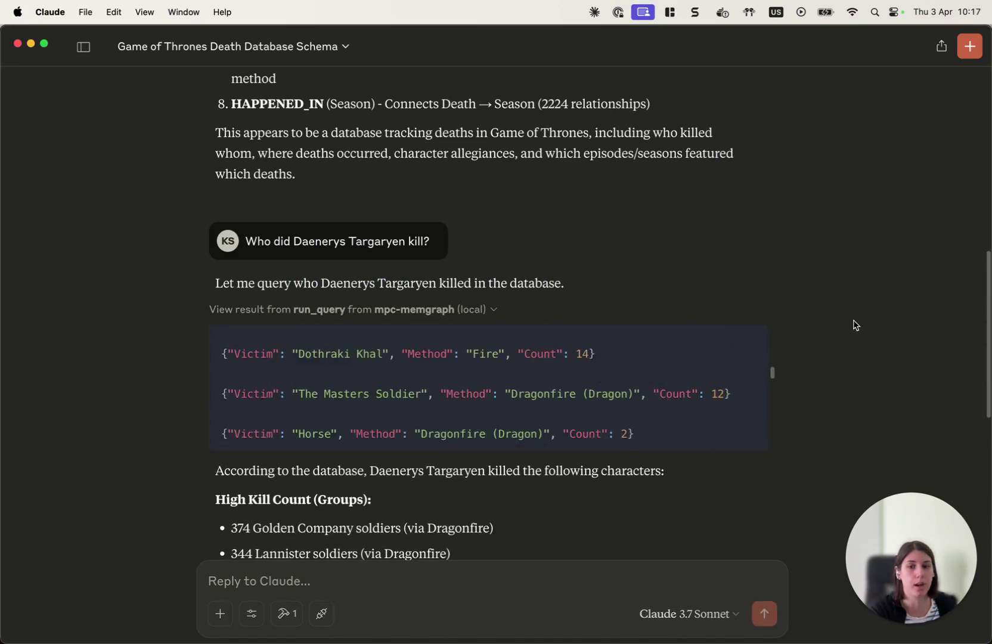
scroll(853, 325, down, 3)
scroll(853, 325, down, 5)
scroll(853, 325, down, 2)
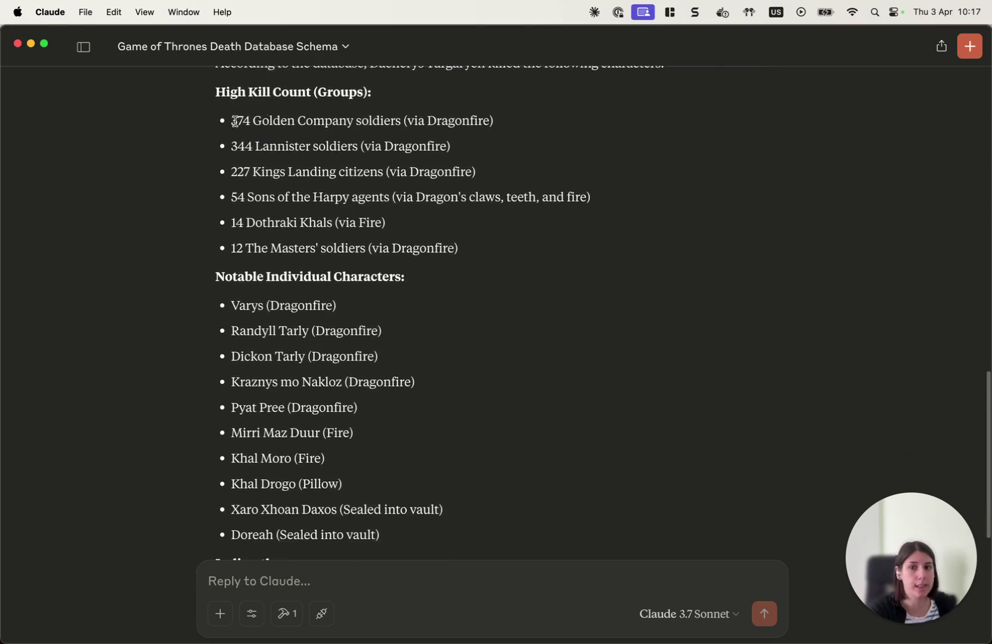
drag(231, 122, 403, 123)
scroll(408, 171, down, 4)
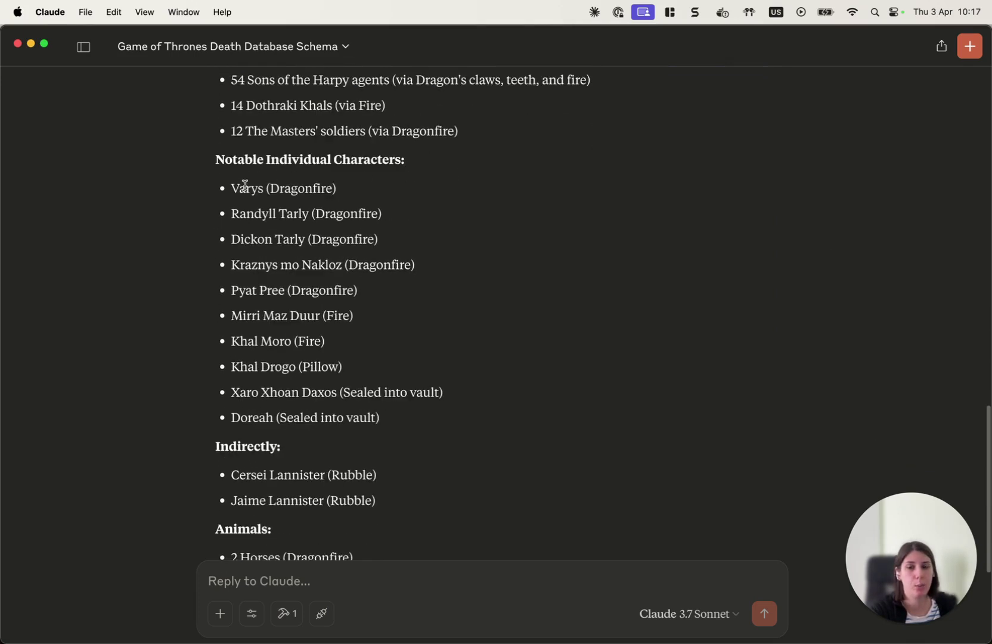
scroll(391, 188, down, 7)
scroll(394, 188, down, 1)
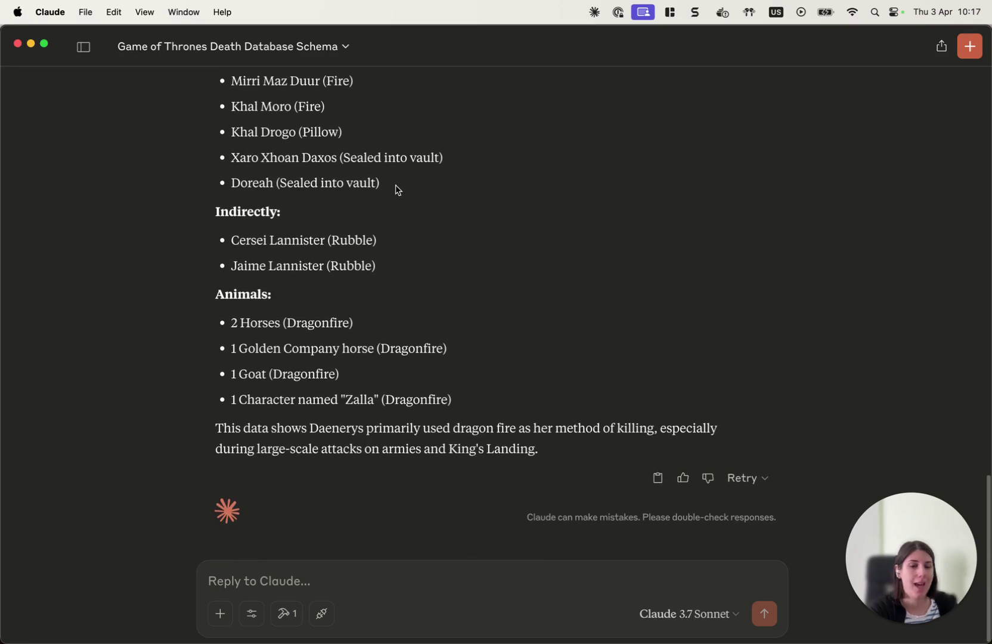